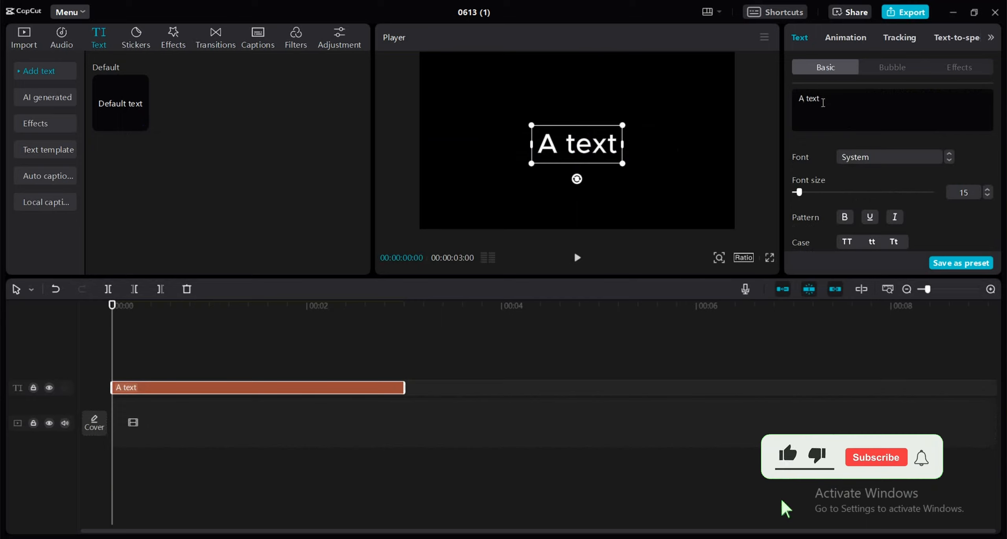
# - Replace the text clip's content with "Creed"
pyautogui.hotkey('ctrl', 'a')
pyautogui.press('BackSpace')
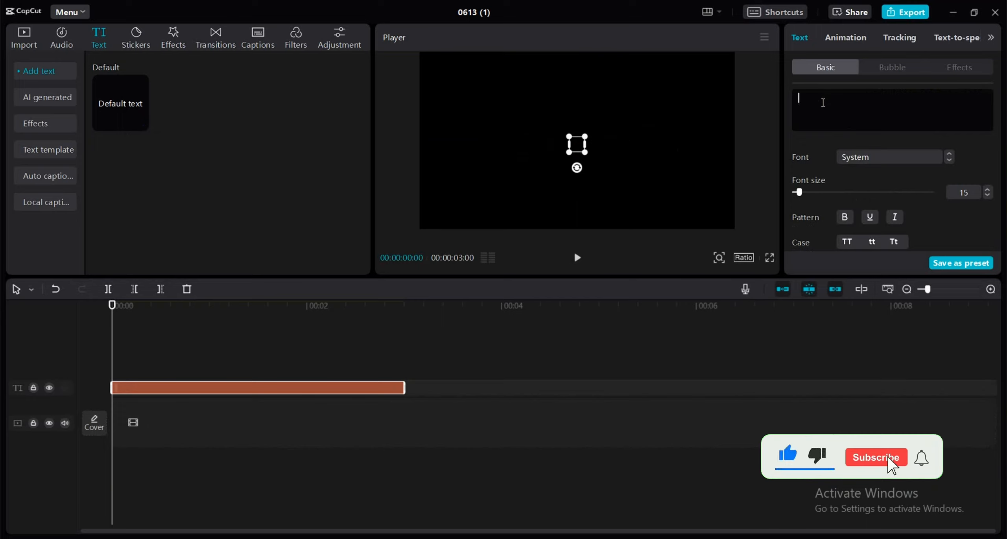
pyautogui.write('creed')
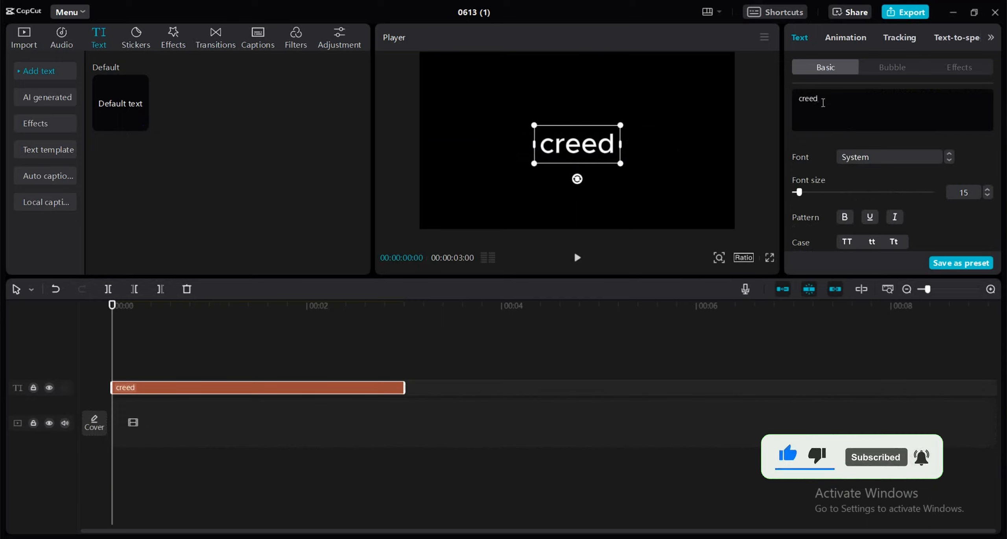
pyautogui.press('Home')
pyautogui.press('Delete')
pyautogui.write('C')
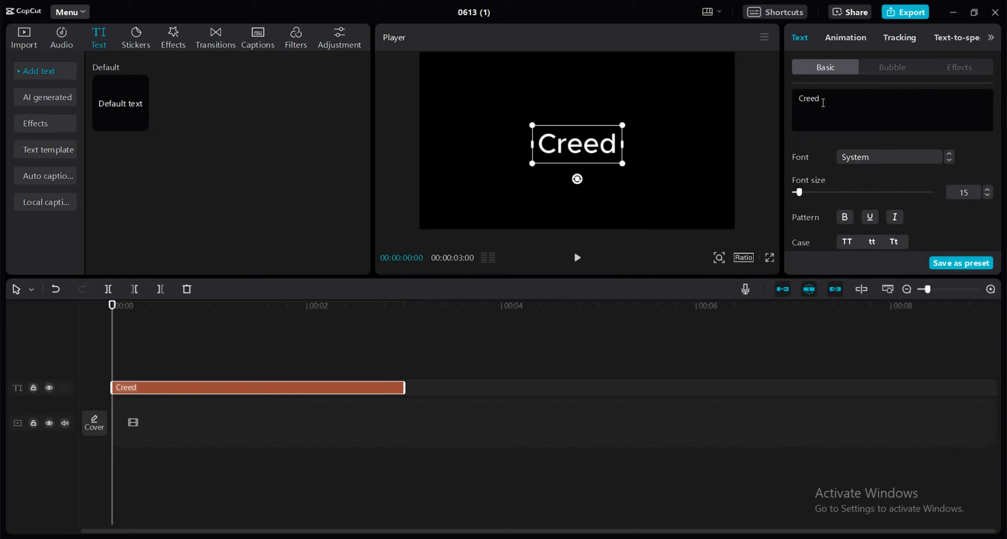
pyautogui.click(433, 173)
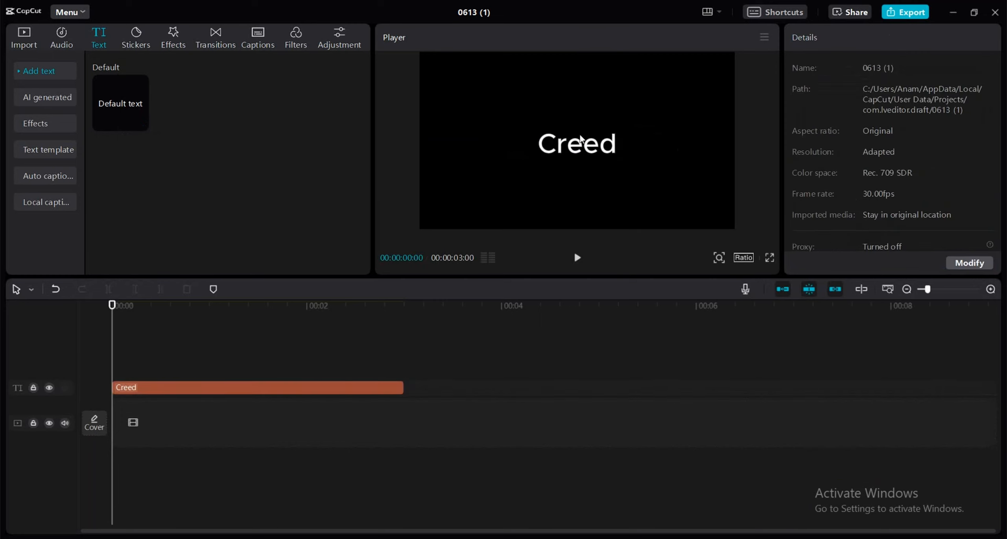
pyautogui.click(288, 387)
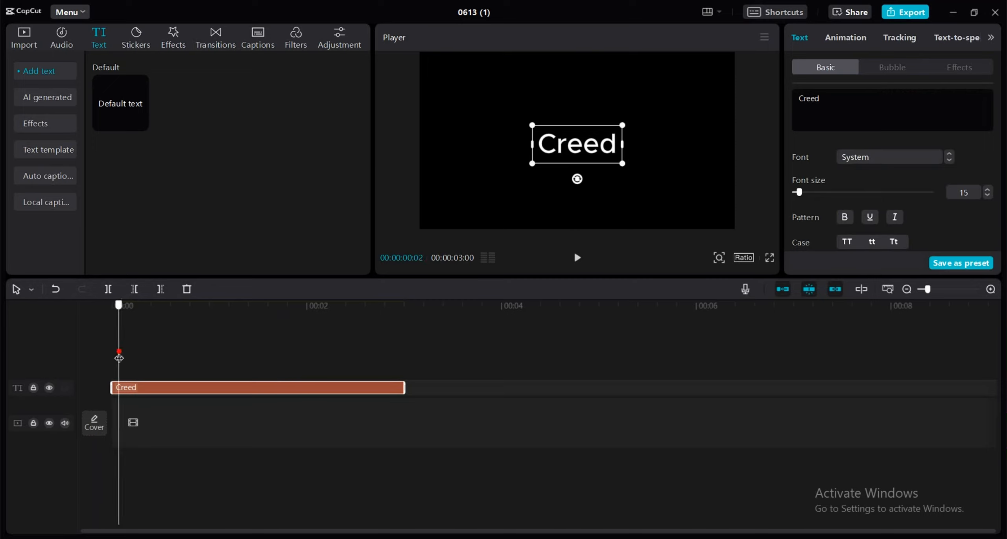
pyautogui.moveTo(585, 149)
pyautogui.mouseDown()
pyautogui.moveTo(604, 146)
pyautogui.moveTo(580, 145)
pyautogui.mouseUp()
pyautogui.click(665, 148)
pyautogui.click(594, 144)
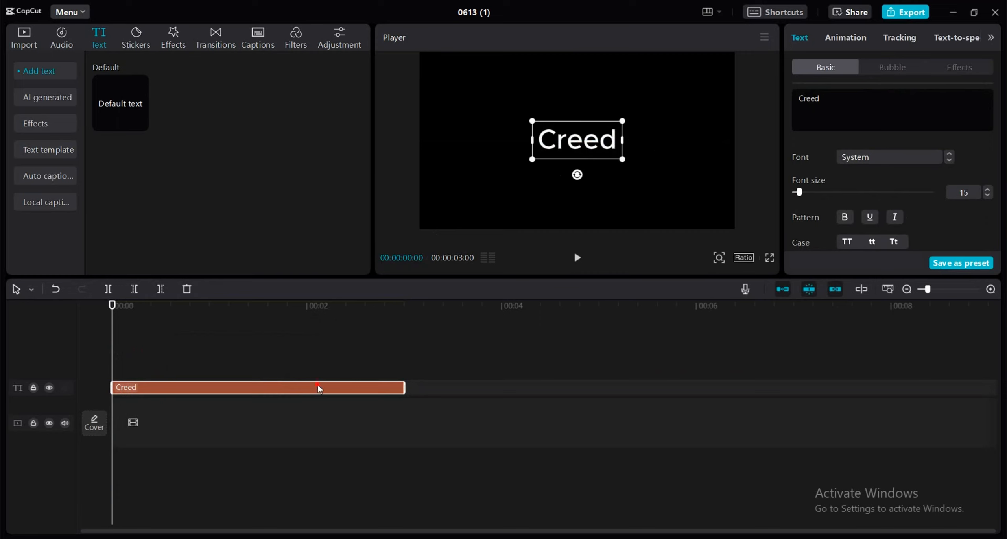
pyautogui.click(322, 367)
pyautogui.click(581, 141)
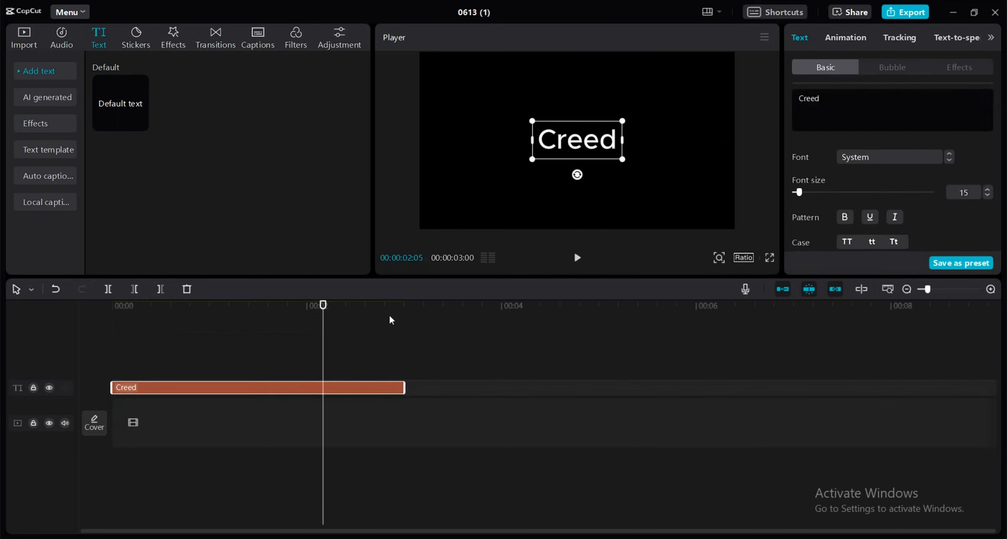
# - Add a Position keyframe to the "Creed" text at 00:00:00:00, the start of the clip
pyautogui.moveTo(317, 337); pyautogui.dragTo(101, 352)
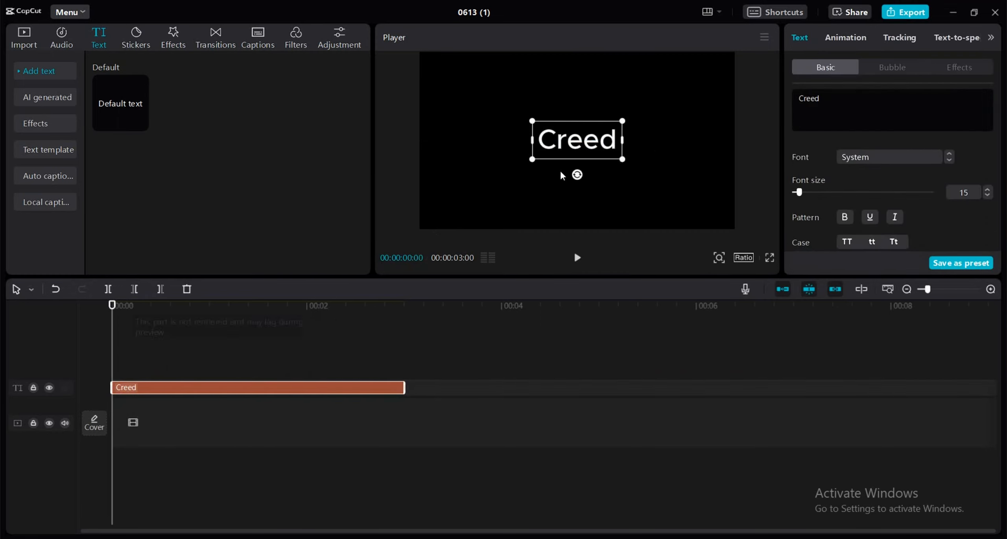
pyautogui.moveTo(568, 146); pyautogui.dragTo(593, 151)
pyautogui.moveTo(598, 142)
pyautogui.mouseDown()
pyautogui.moveTo(399, 148)
pyautogui.moveTo(625, 146)
pyautogui.moveTo(595, 143)
pyautogui.mouseUp()
pyautogui.moveTo(998, 106); pyautogui.dragTo(999, 165)
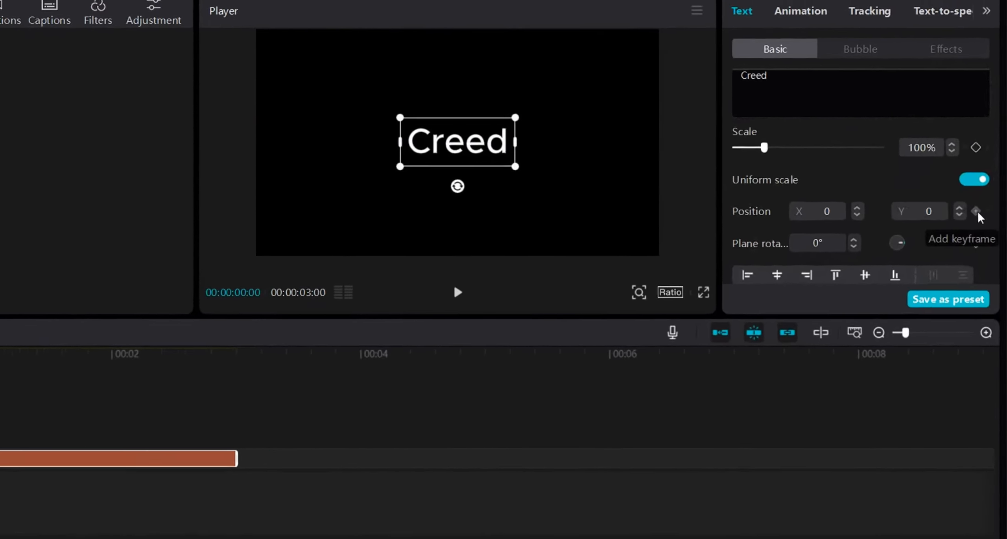
pyautogui.click(967, 235)
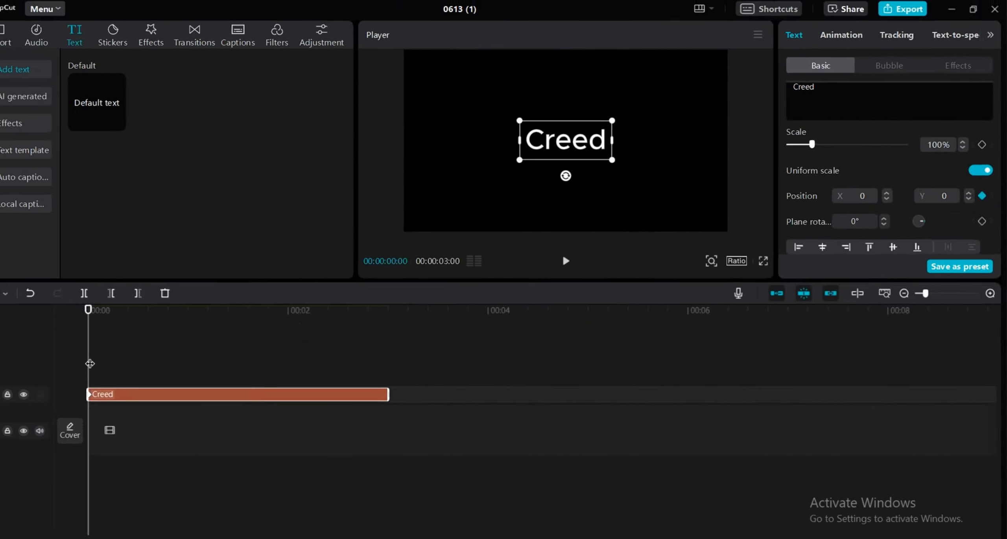
# - Add a second Position keyframe at 00:00:00:23 and move the text past the canvas's left edge, to about X -2380, Y 0
pyautogui.moveTo(90, 364); pyautogui.dragTo(190, 372)
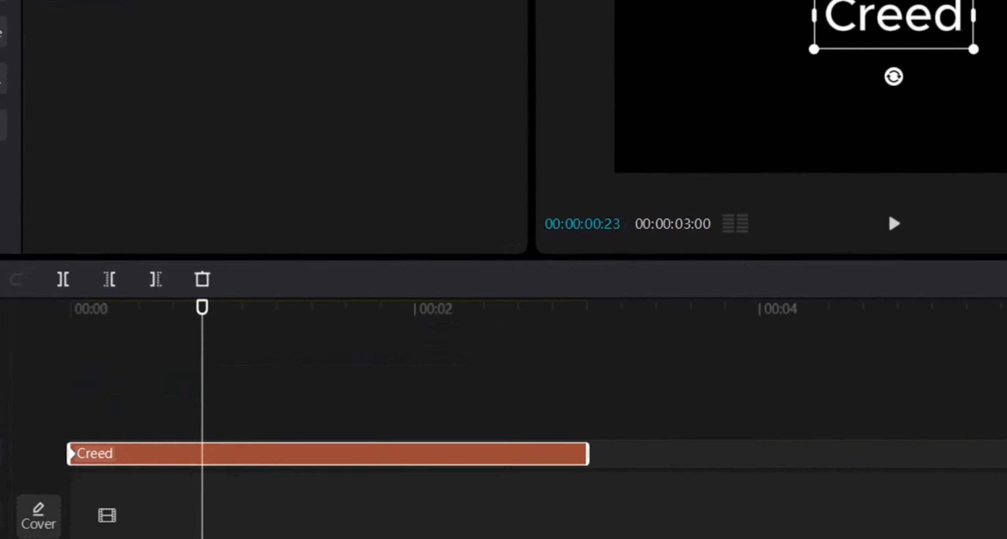
pyautogui.click(1005, 158)
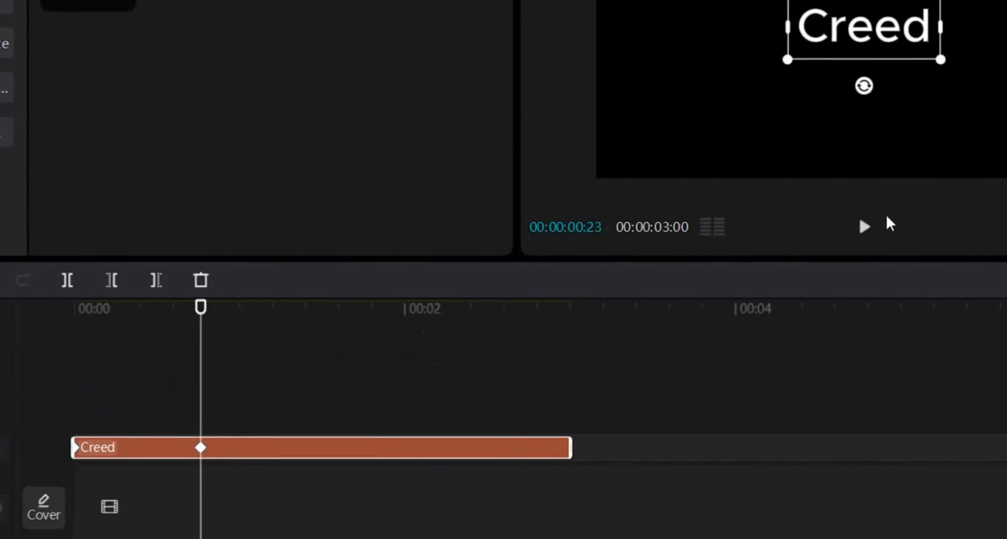
pyautogui.moveTo(824, 63); pyautogui.dragTo(405, 142)
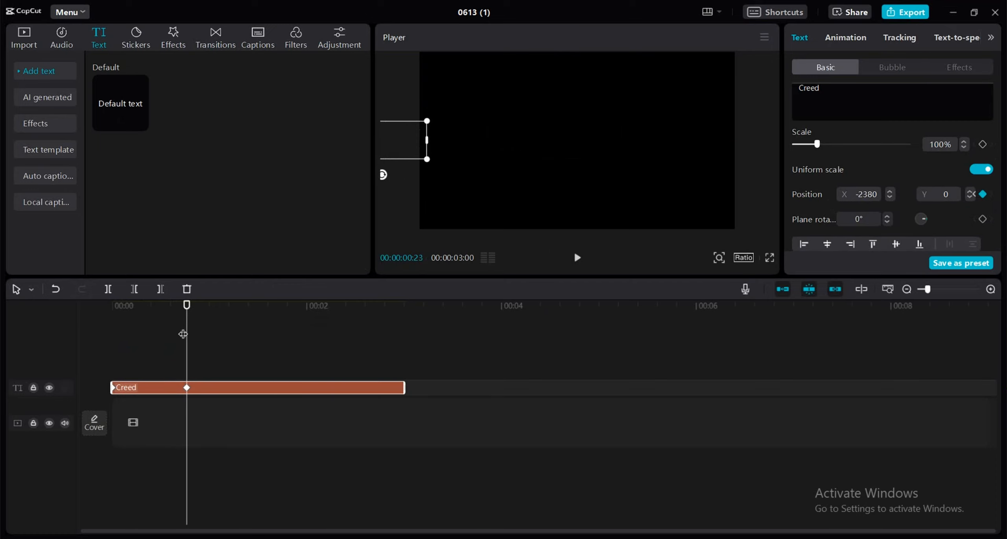
# - Preview the text's slide-out animation and return the playhead to the second keyframe
pyautogui.click(768, 260)
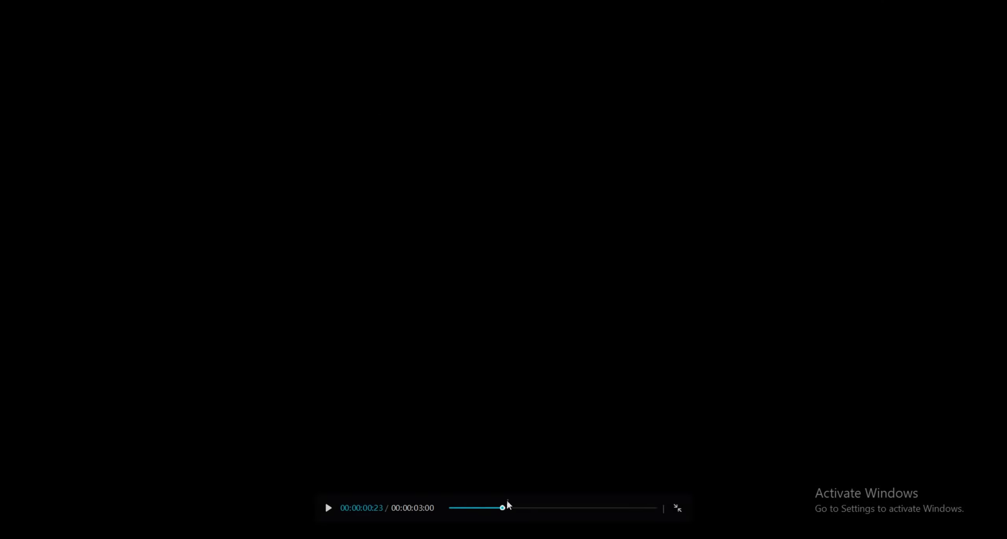
pyautogui.click(577, 259)
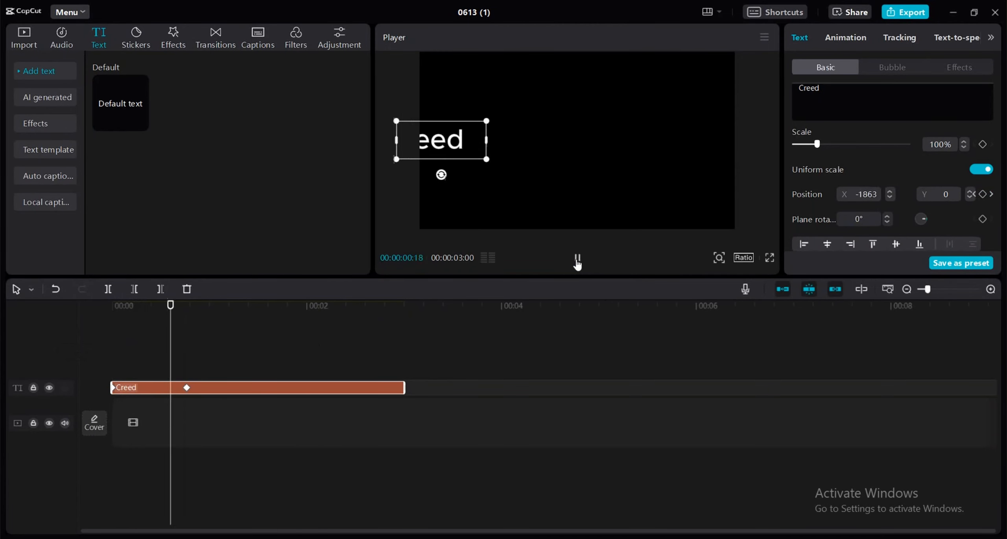
pyautogui.click(577, 259)
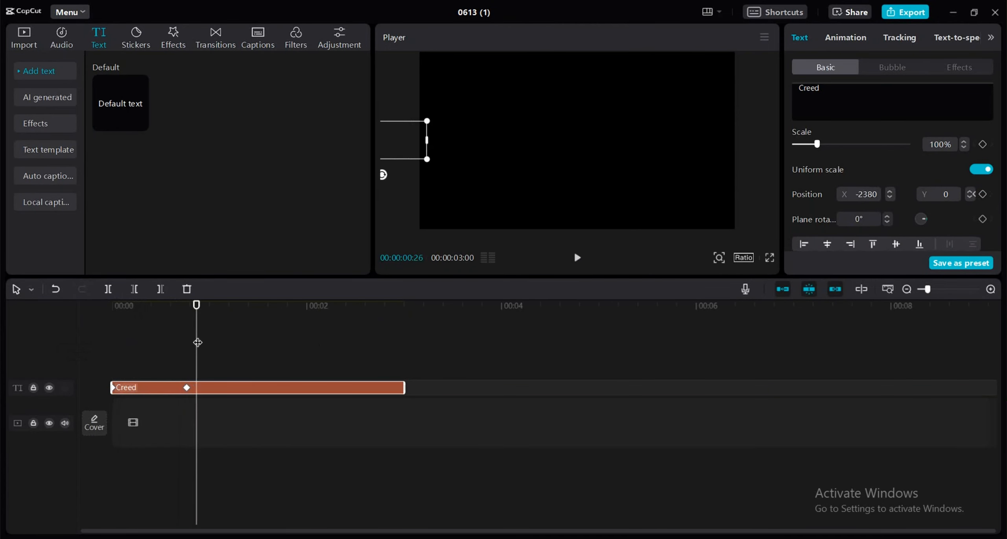
pyautogui.moveTo(197, 342); pyautogui.dragTo(191, 337)
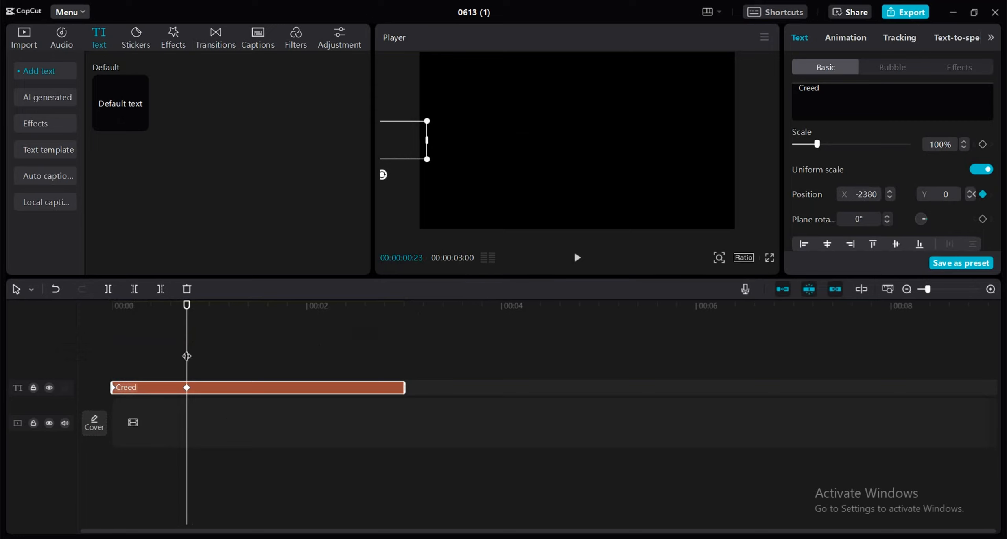
# - Split the text clip at 00:00:01:17 onto a second track and keyframe the second part from about X 2469 to X 0 at 00:00:02:14
pyautogui.moveTo(186, 356); pyautogui.dragTo(189, 357)
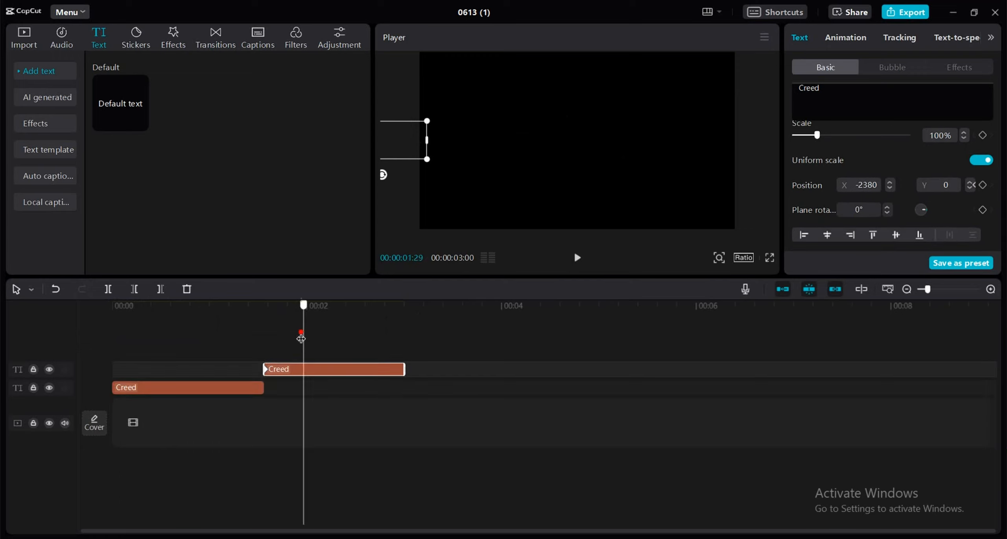
pyautogui.moveTo(303, 334); pyautogui.dragTo(264, 334)
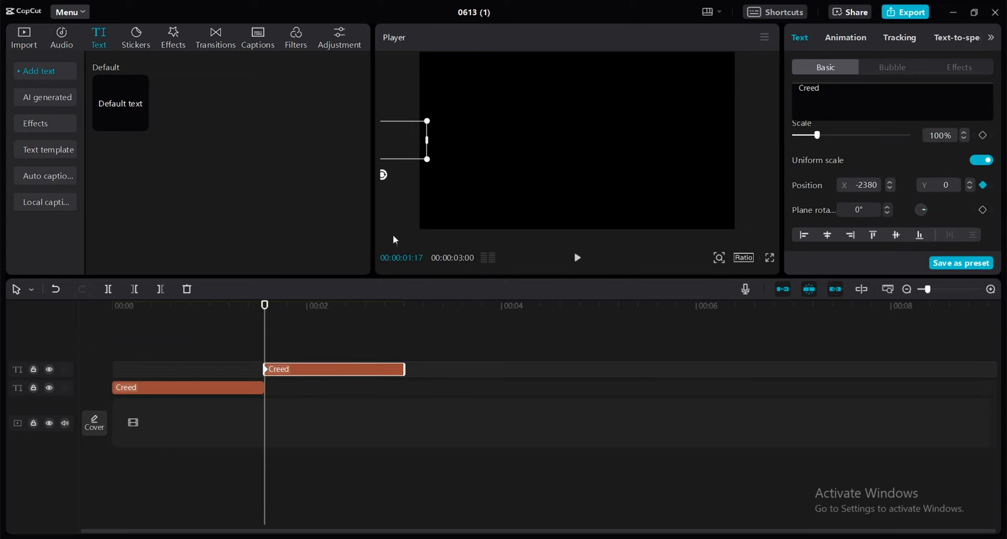
pyautogui.moveTo(395, 148); pyautogui.dragTo(787, 142)
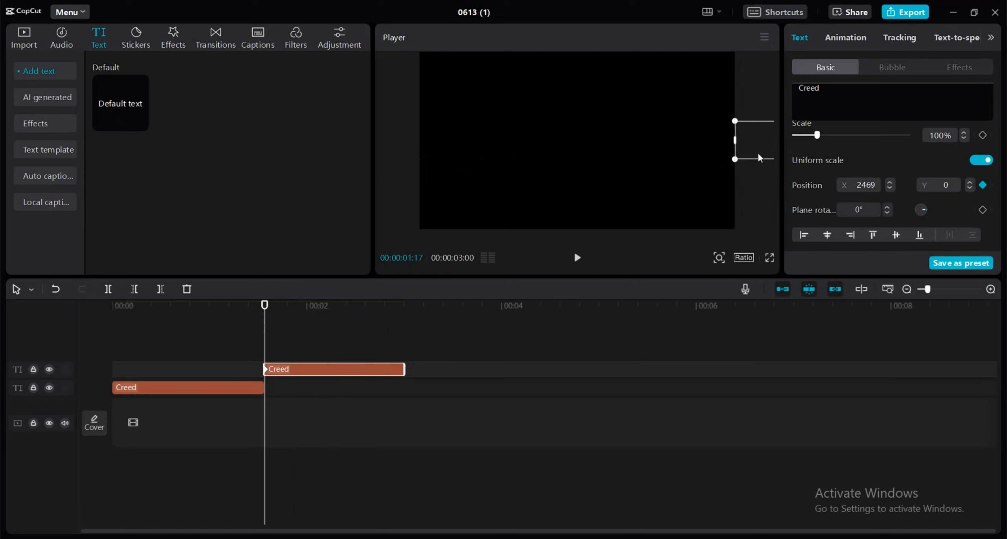
pyautogui.moveTo(275, 342); pyautogui.dragTo(351, 338)
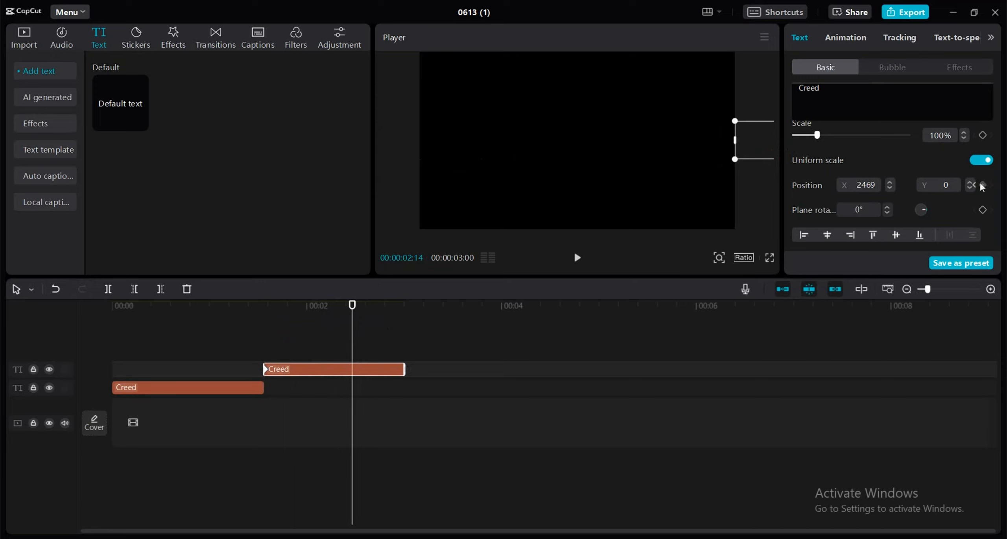
pyautogui.moveTo(763, 151); pyautogui.dragTo(563, 151)
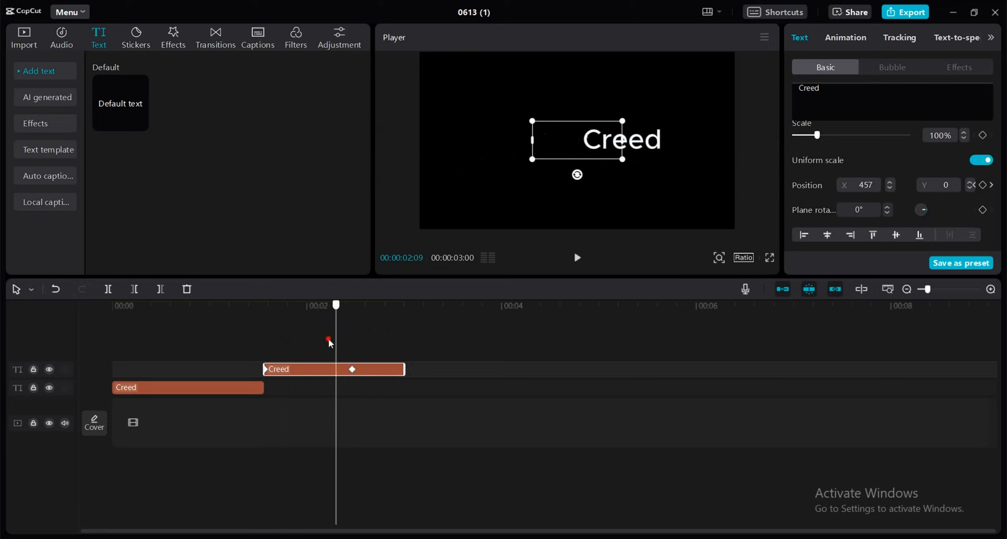
# - Play the whole text animation from the start in full screen, then return to the editor
pyautogui.press('Home')
pyautogui.click(770, 259)
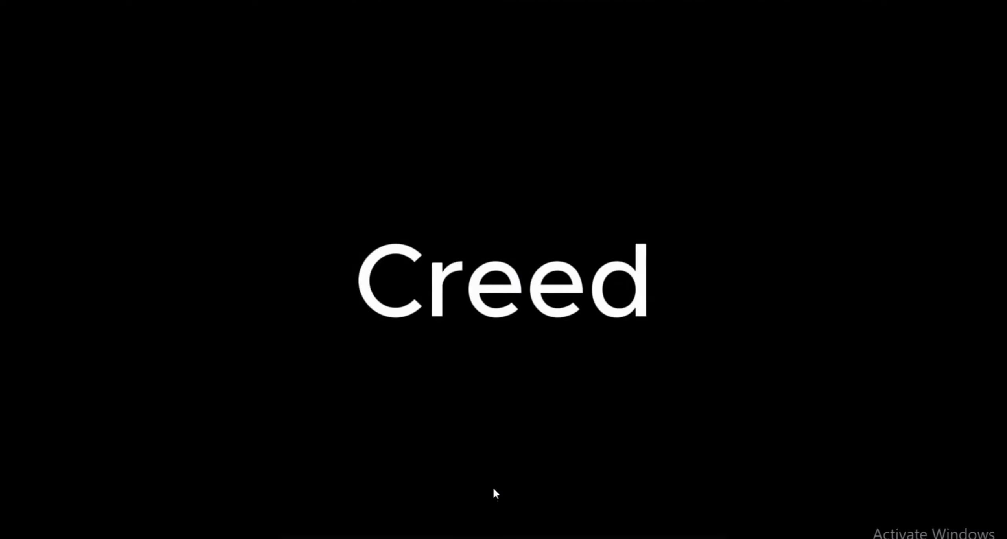
pyautogui.press('space')
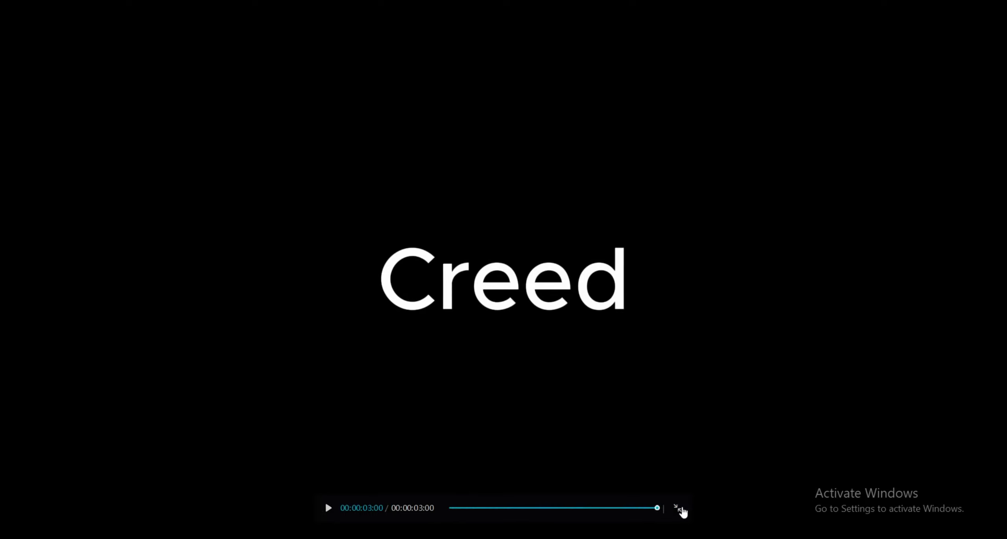
pyautogui.click(676, 508)
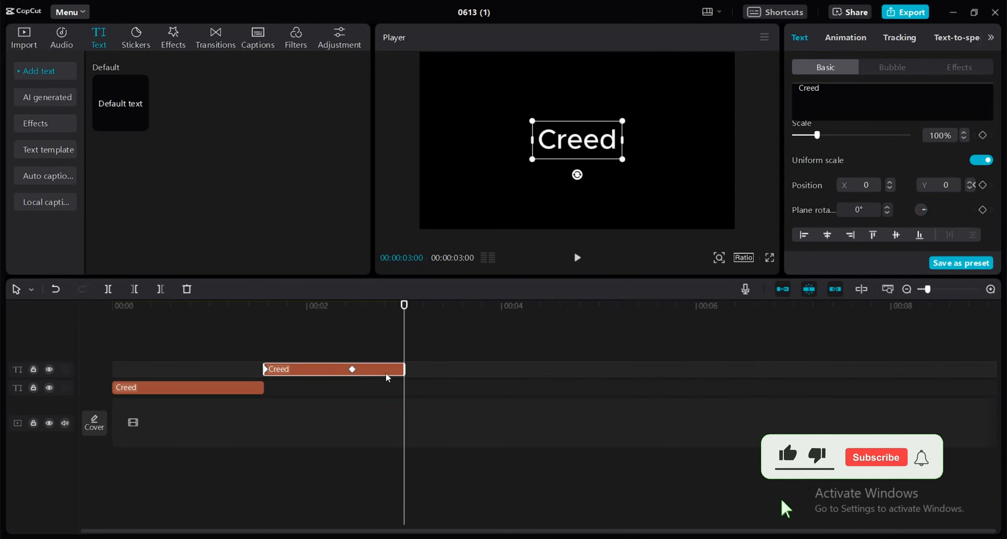
# - Delete both "Creed" text clips from the timeline
pyautogui.press('Delete')
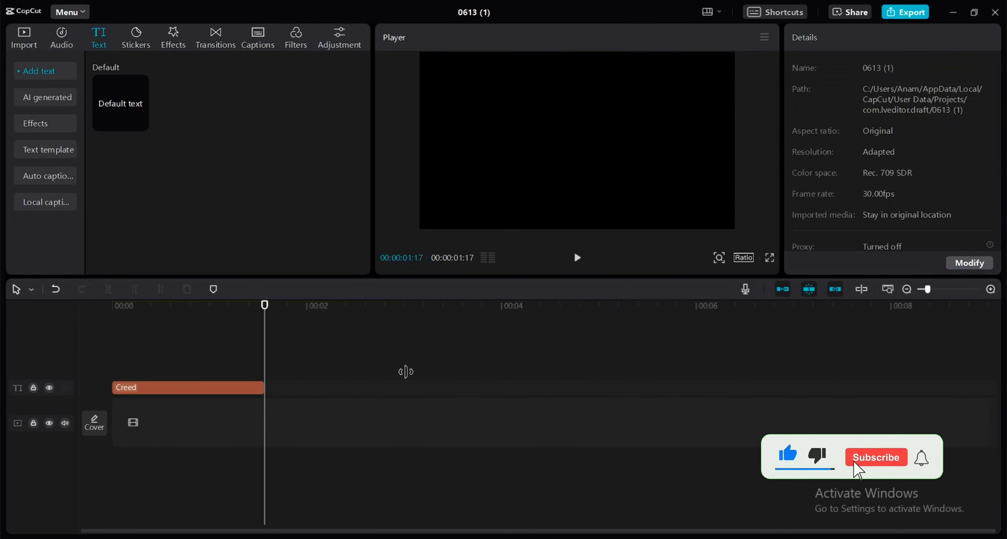
pyautogui.click(225, 388)
pyautogui.press('Delete')
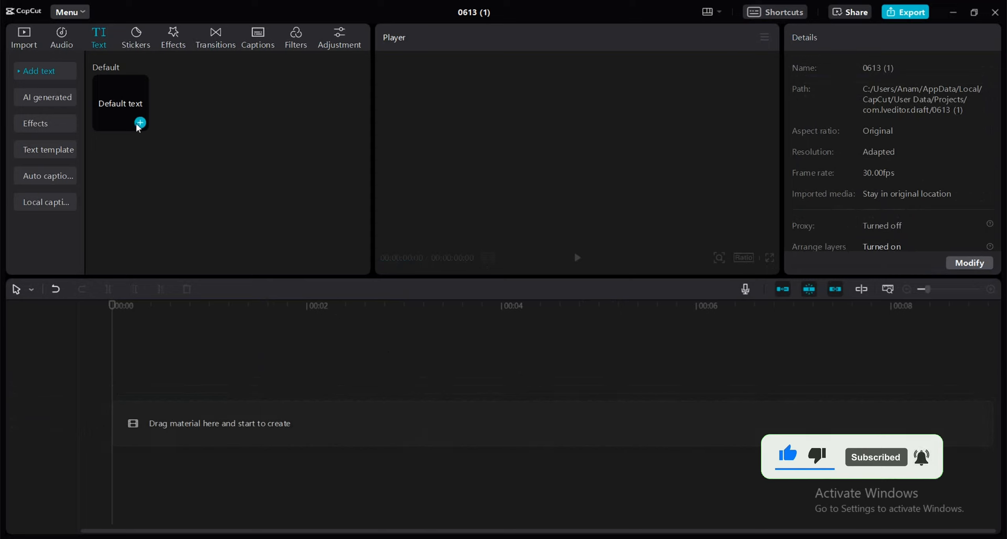
# - Add a default text clip at the start of the timeline and set its content to "Assassins Creed"
pyautogui.moveTo(139, 126)
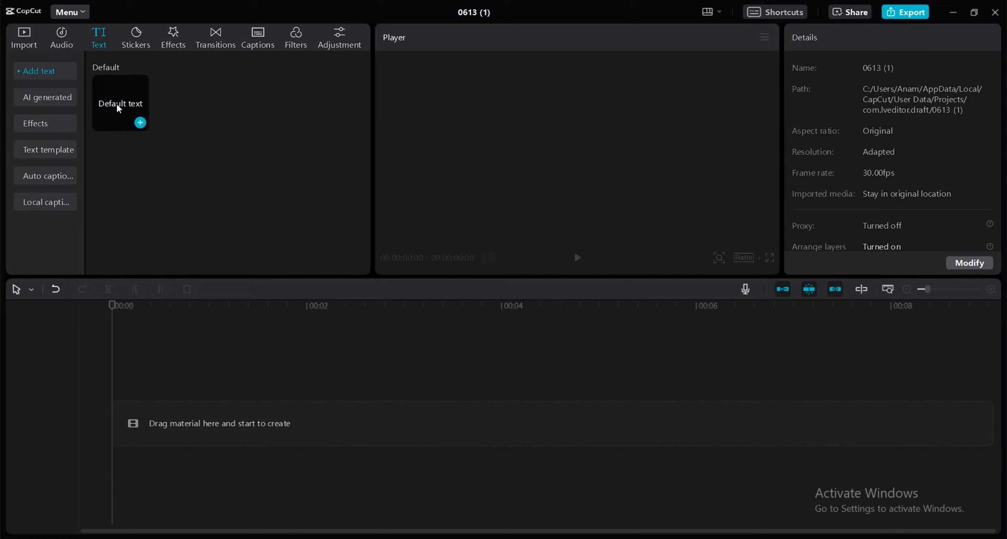
pyautogui.click(140, 123)
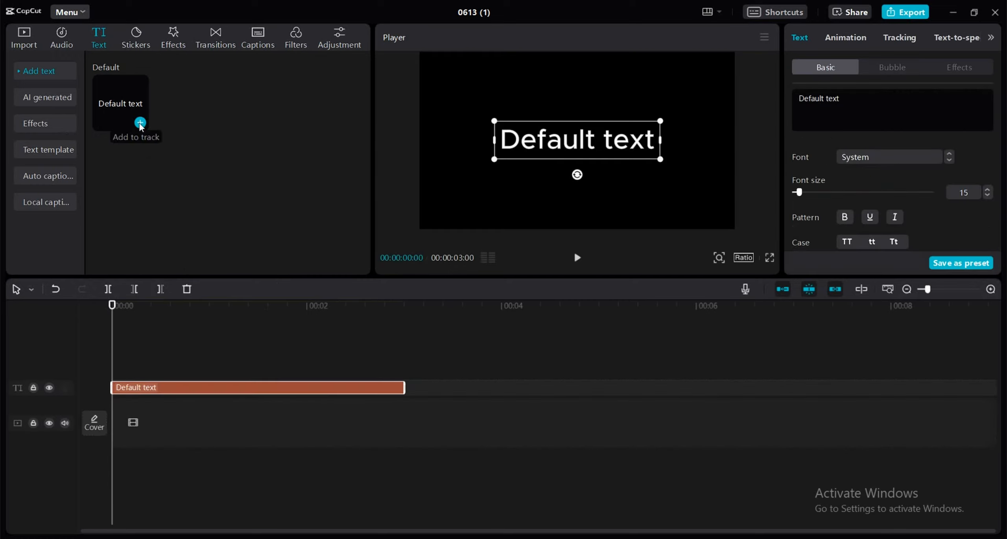
pyautogui.moveTo(839, 98); pyautogui.dragTo(793, 99)
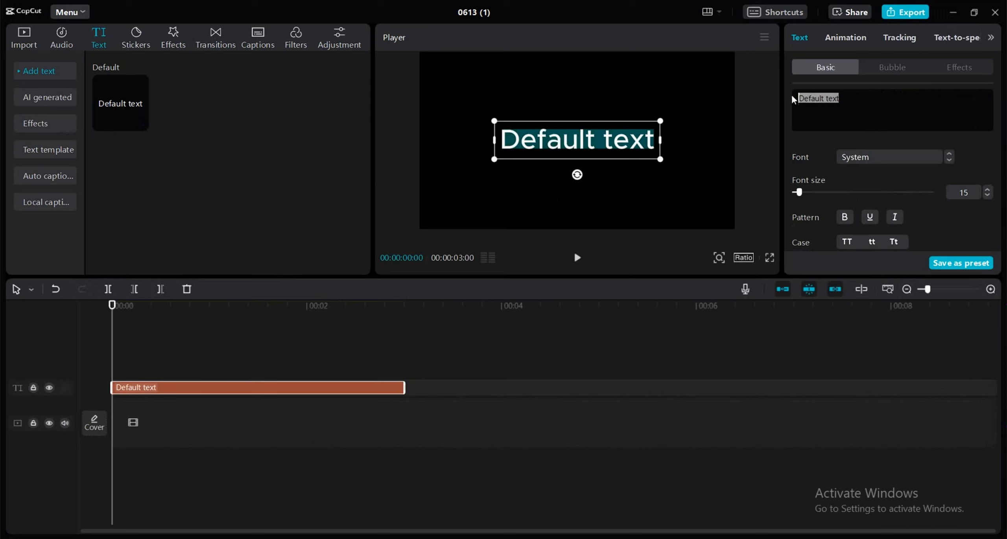
pyautogui.write('Ass')
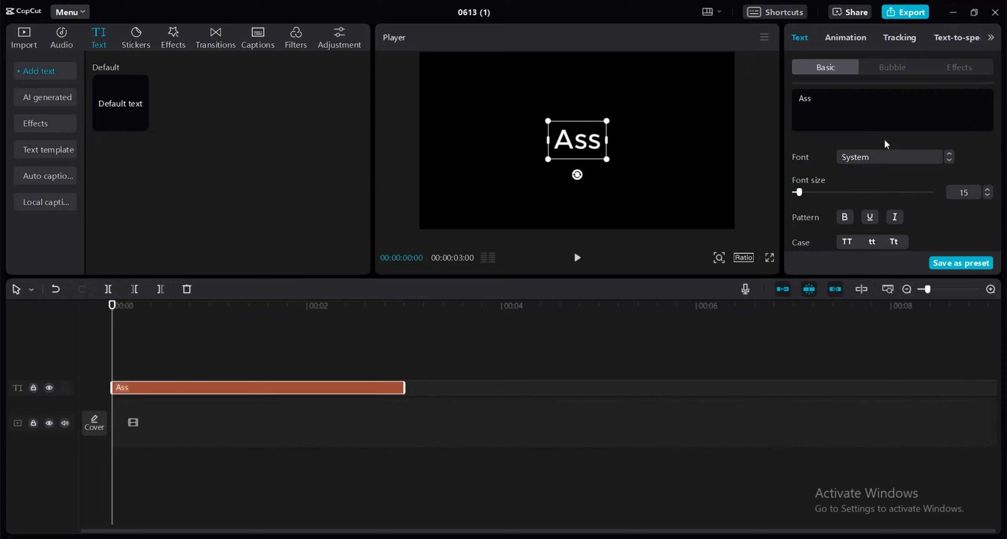
pyautogui.write('assins')
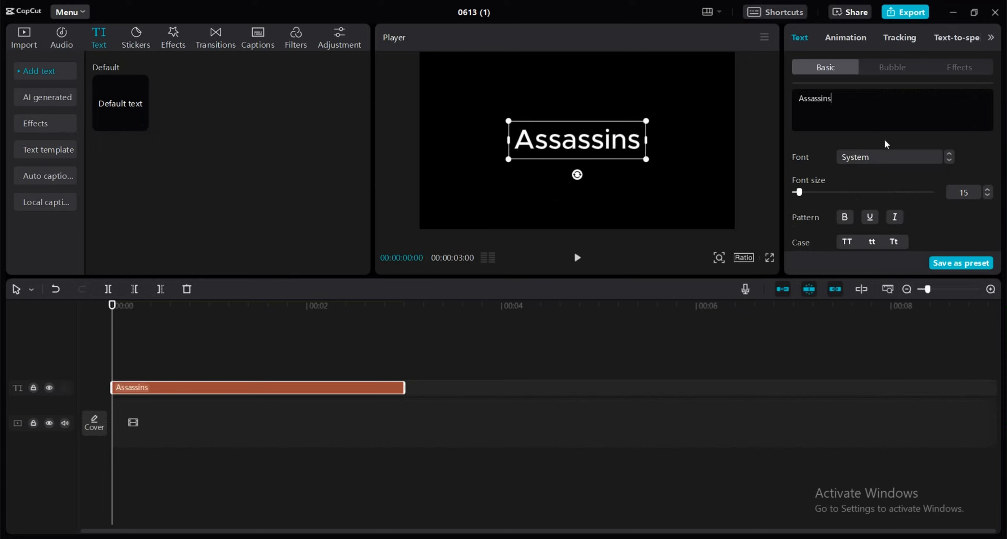
pyautogui.write(' Creed')
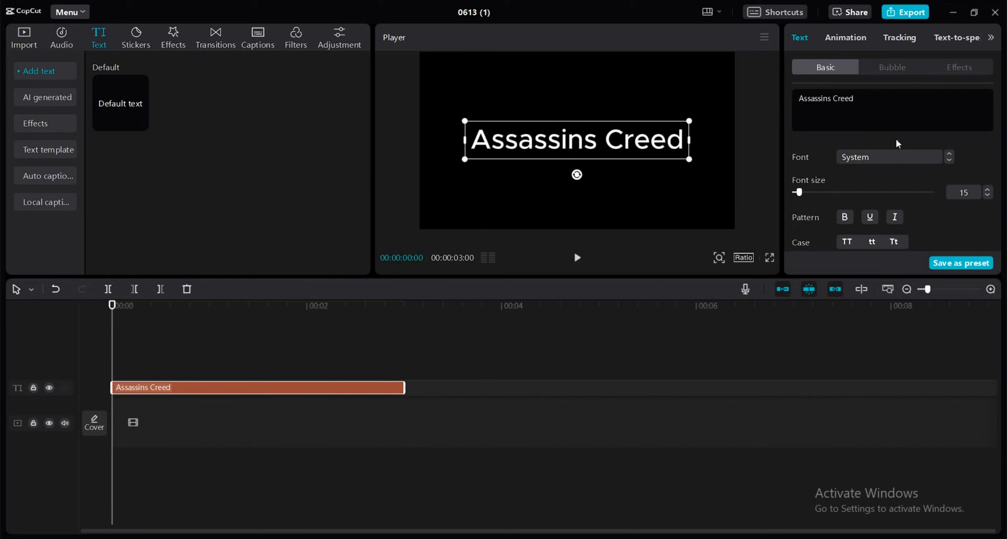
pyautogui.click(631, 148)
pyautogui.moveTo(632, 151); pyautogui.dragTo(644, 142)
pyautogui.moveTo(638, 139); pyautogui.dragTo(604, 142)
# - Convert the "Assassins Creed" text clip into a compound clip
pyautogui.rightClick(177, 389)
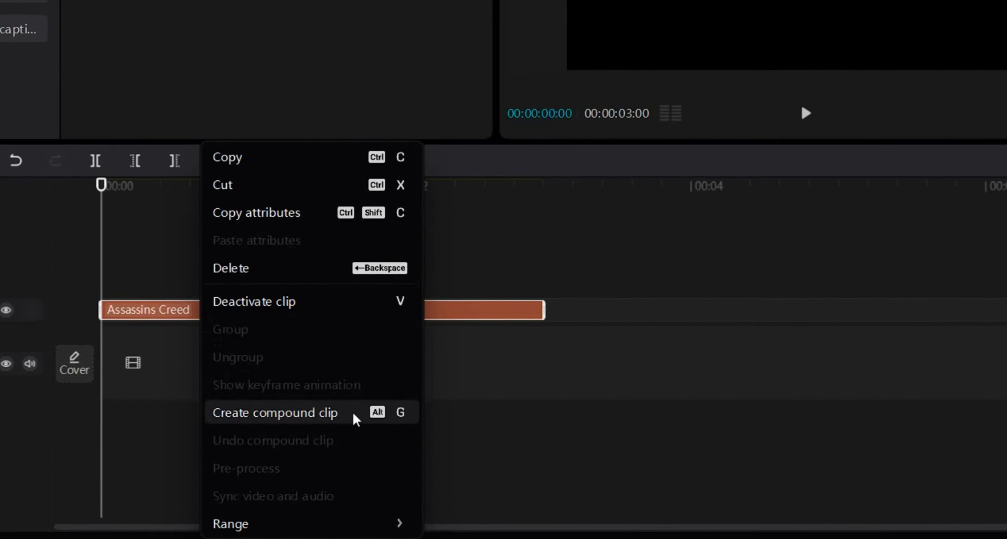
pyautogui.click(284, 413)
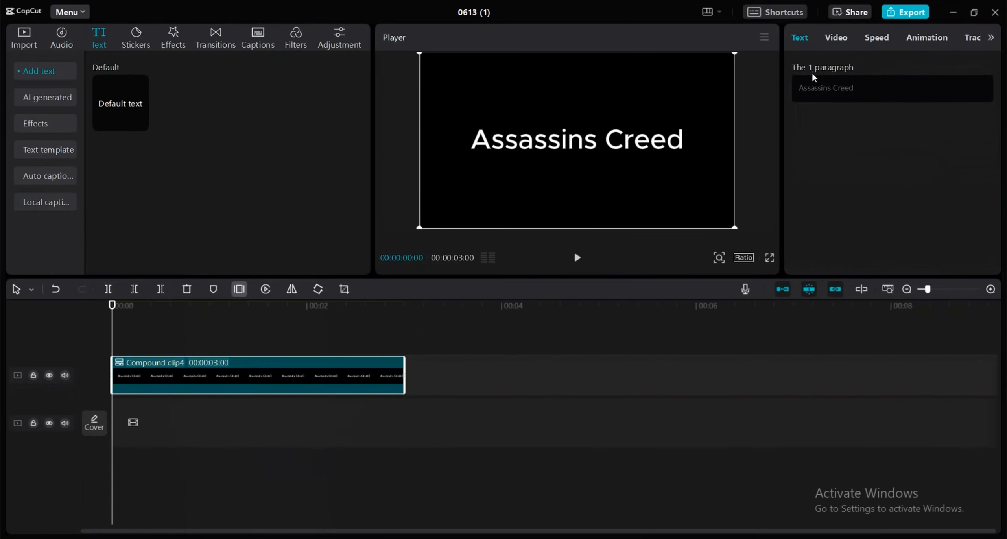
# - Apply a diagonally rotated Mirror mask to the compound clip, position it at about X -649, Y 189, and keyframe it at the clip's start
pyautogui.click(833, 38)
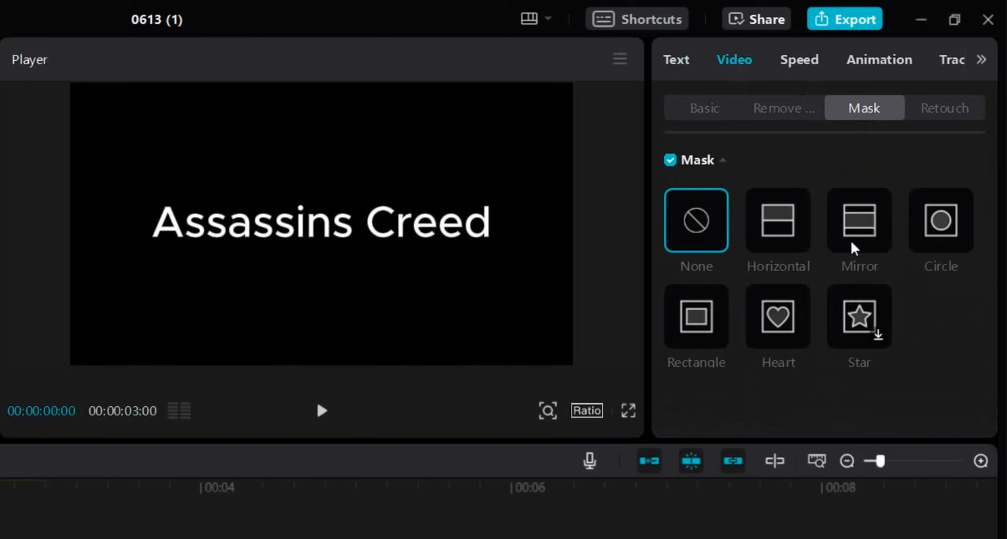
pyautogui.click(865, 225)
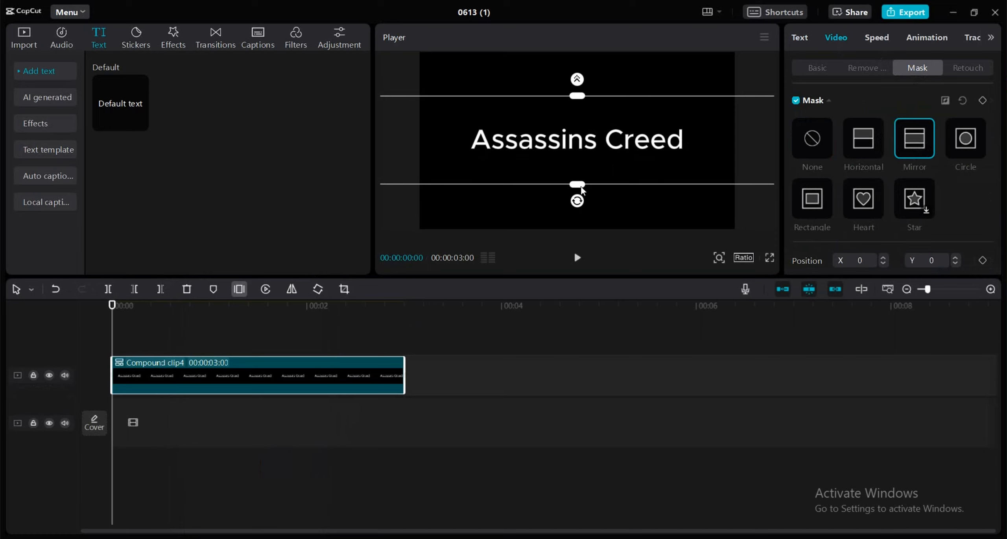
pyautogui.moveTo(580, 188); pyautogui.dragTo(522, 70)
pyautogui.moveTo(577, 140); pyautogui.dragTo(469, 110)
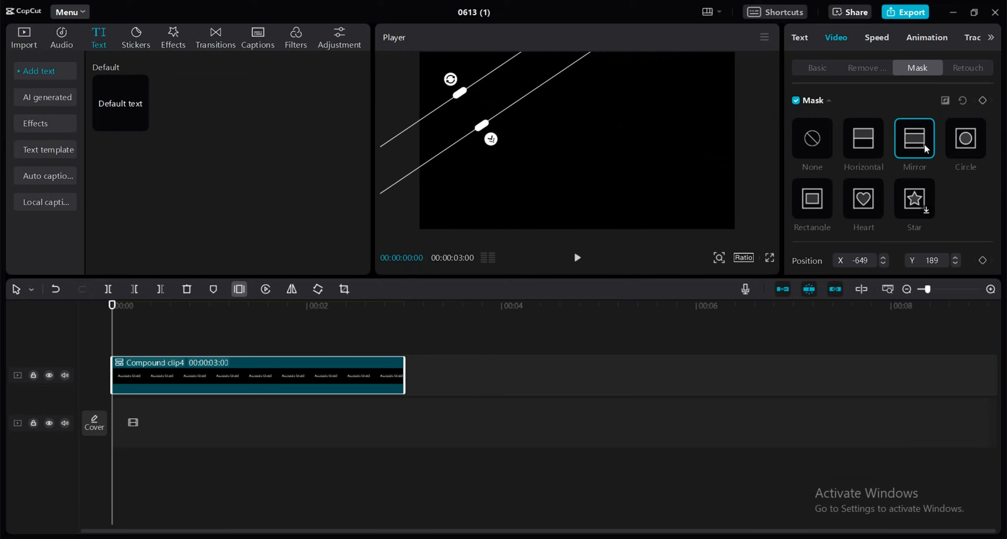
pyautogui.click(982, 100)
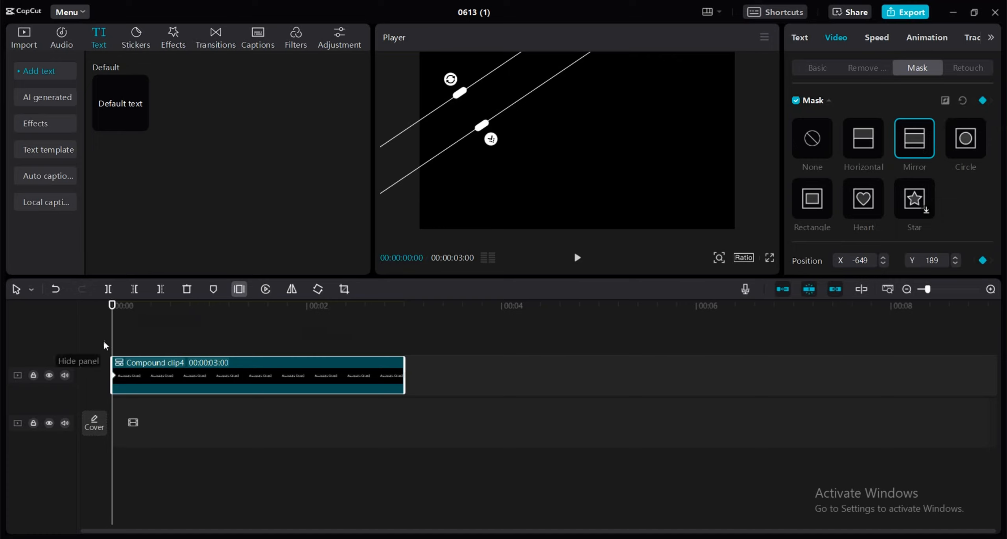
# - Add a mask keyframe at 00:00:00:13 and move the mask over the first letters, to about X -514, Y 0
pyautogui.moveTo(112, 333); pyautogui.dragTo(154, 337)
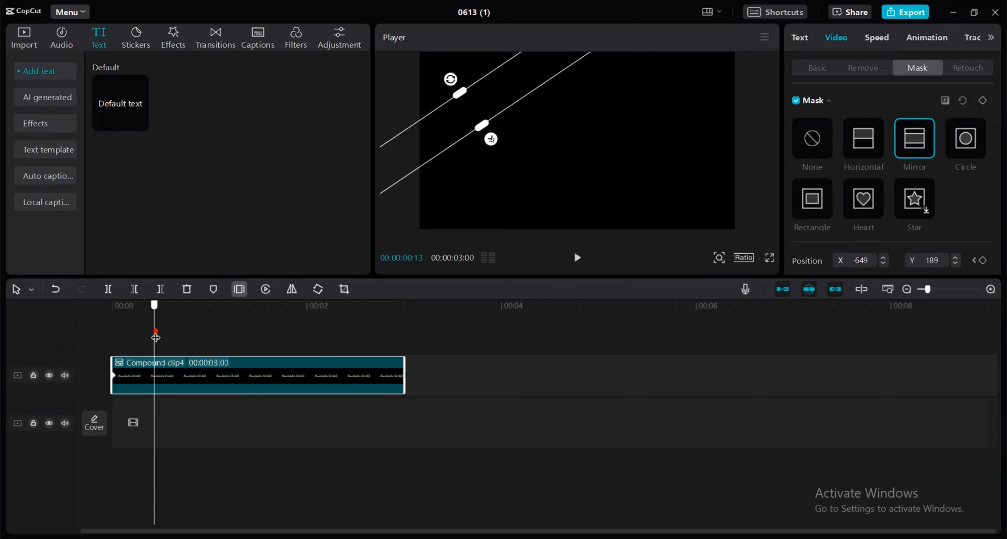
pyautogui.click(982, 100)
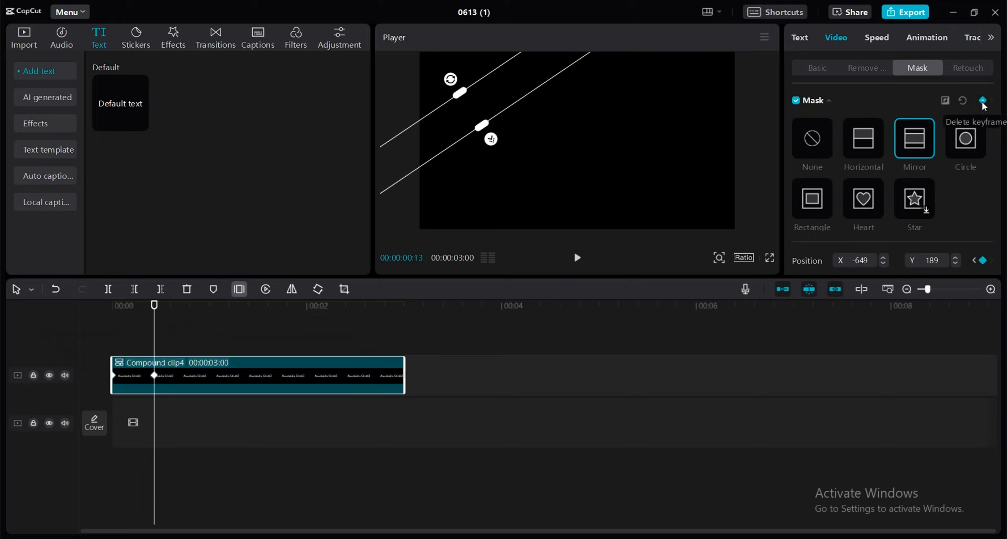
pyautogui.moveTo(487, 96); pyautogui.dragTo(508, 128)
# - Add a mask keyframe at 00:00:00:27 and move the mask further along the text, to about X -409, Y -93
pyautogui.moveTo(154, 330); pyautogui.dragTo(200, 333)
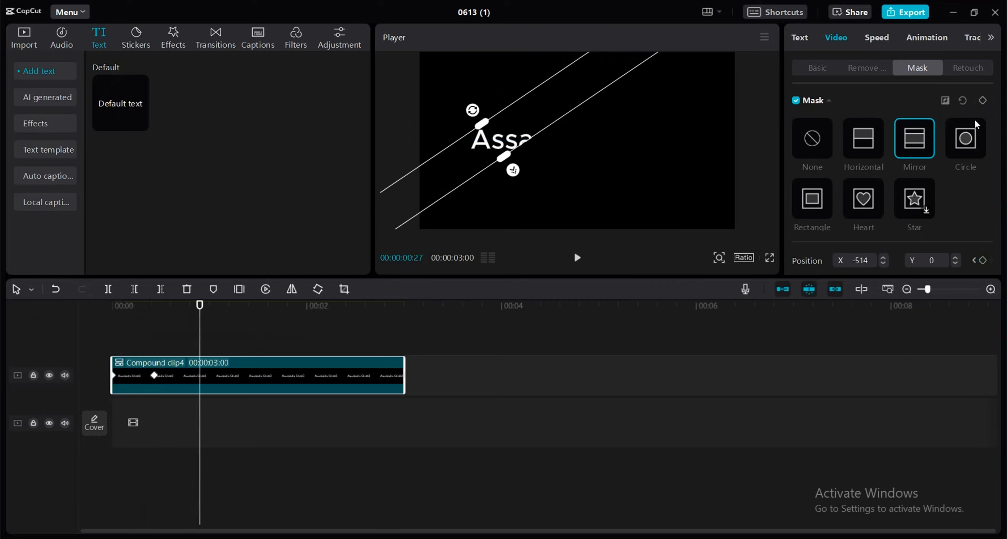
pyautogui.click(982, 101)
pyautogui.moveTo(534, 120); pyautogui.dragTo(551, 134)
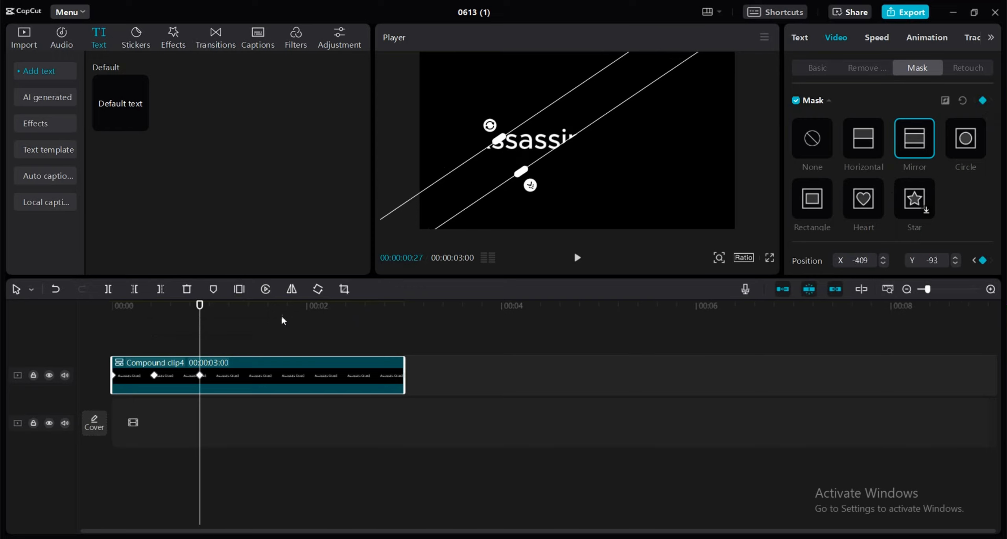
# - Add a mask keyframe at 00:00:01:13 and move the mask across the middle of the text, to about X -262, Y -230
pyautogui.moveTo(198, 324); pyautogui.dragTo(253, 333)
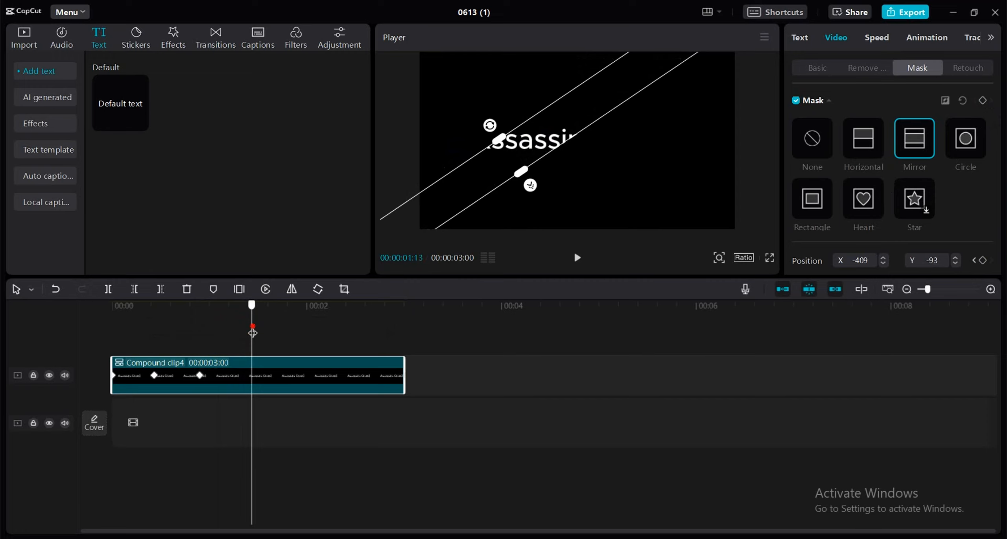
pyautogui.click(981, 102)
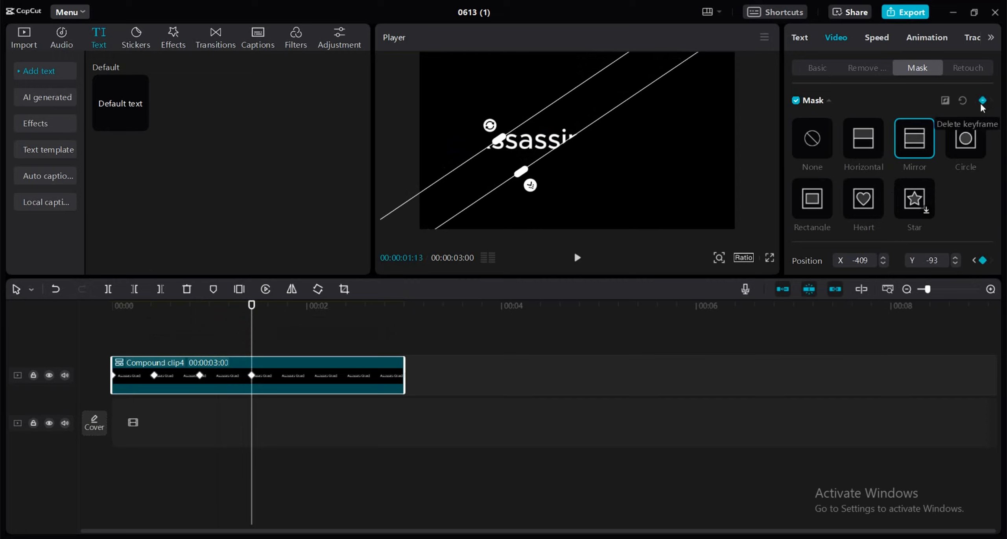
pyautogui.moveTo(579, 114); pyautogui.dragTo(601, 138)
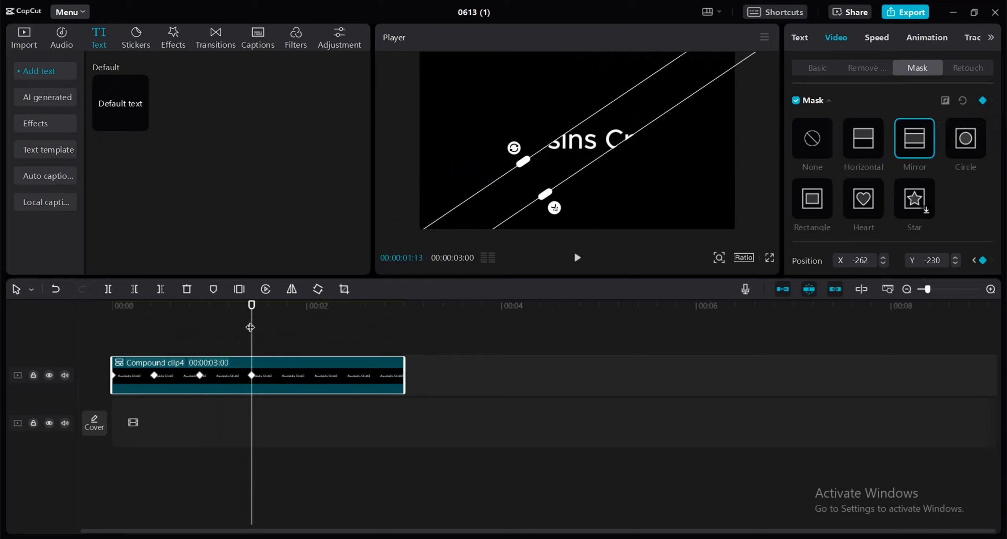
# - Keyframe the mask over "Creed" at 00:00:01:25, about X -115, Y -387, and past the text at 00:00:02:08, about X 147, Y -540
pyautogui.moveTo(250, 327); pyautogui.dragTo(290, 332)
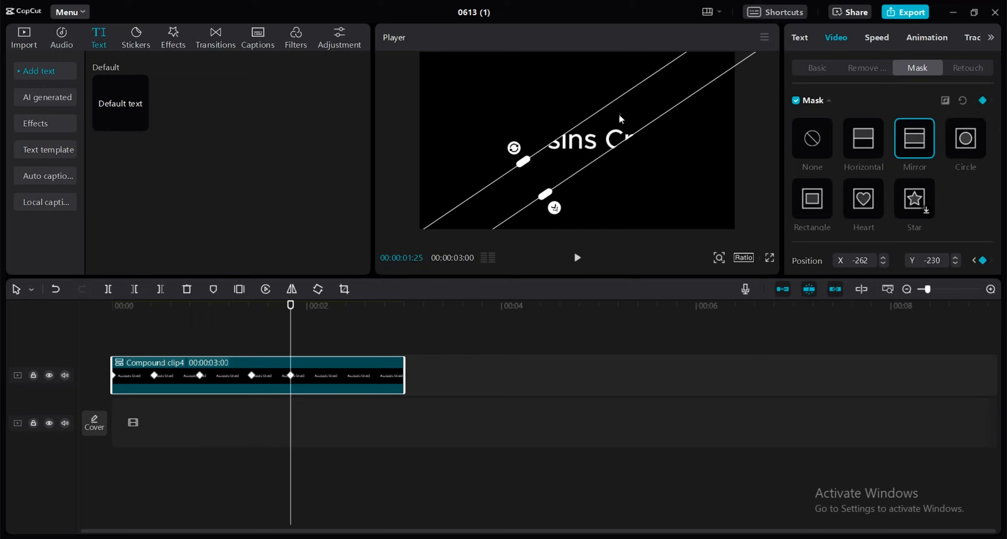
pyautogui.moveTo(620, 118); pyautogui.dragTo(642, 143)
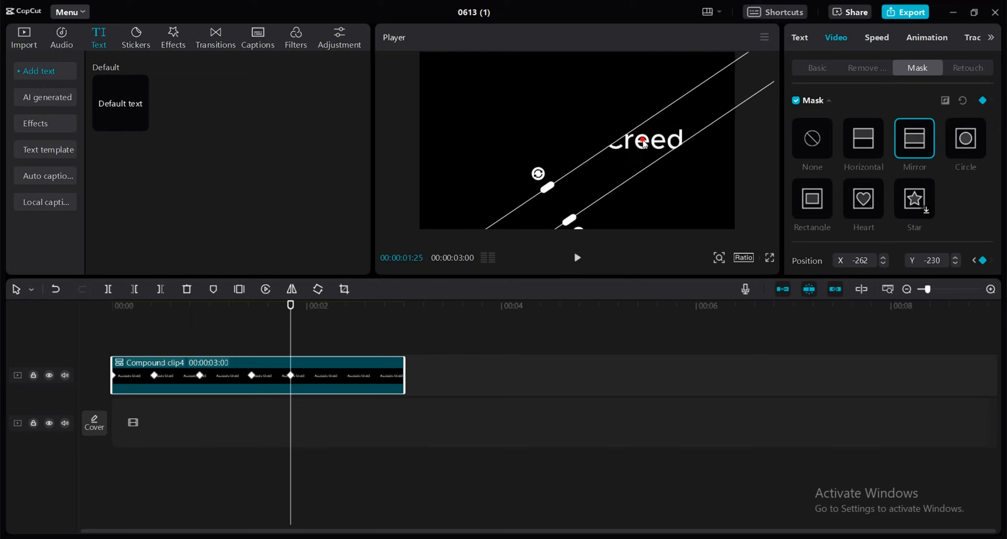
pyautogui.moveTo(291, 305); pyautogui.dragTo(333, 305)
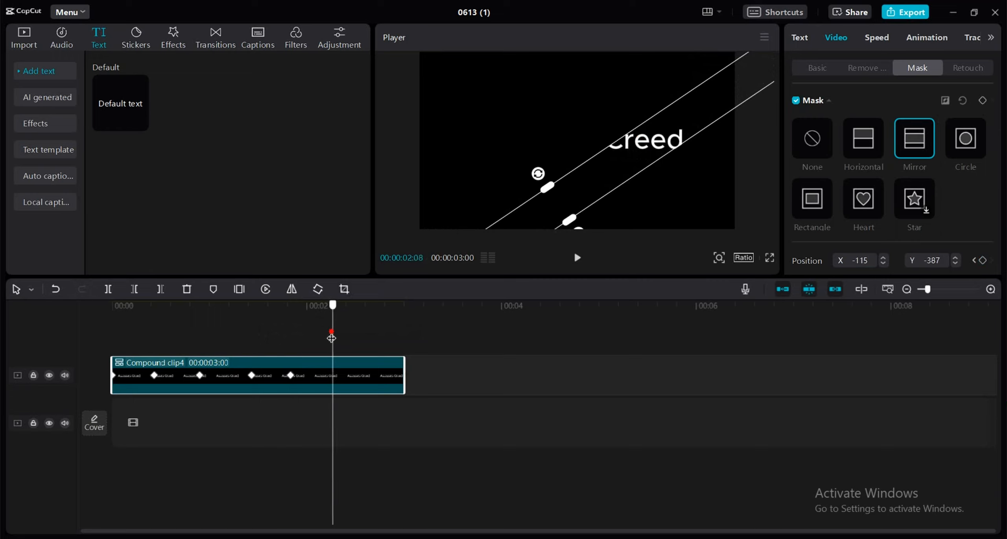
pyautogui.moveTo(702, 127); pyautogui.dragTo(733, 163)
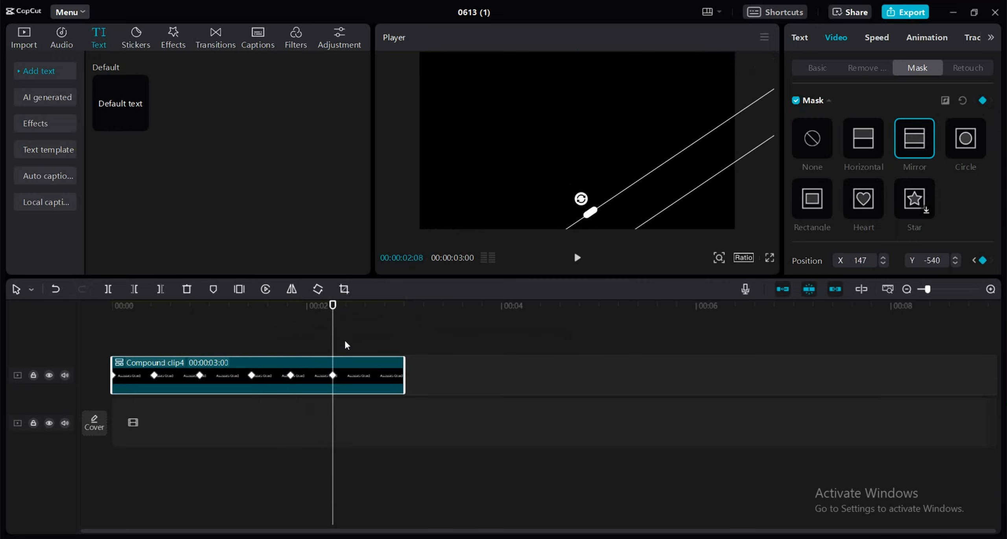
# - Open the masked text animation's preview in full screen
pyautogui.click(771, 260)
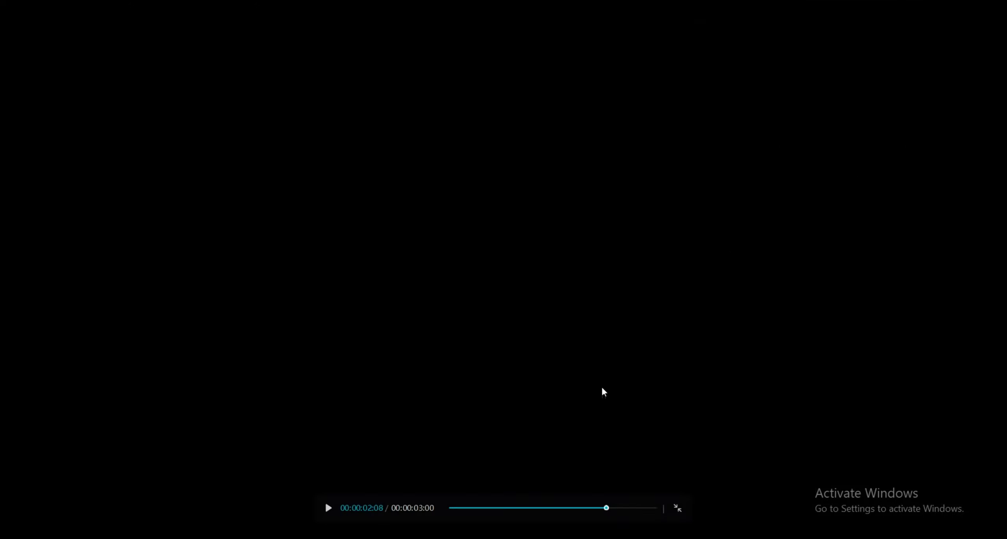